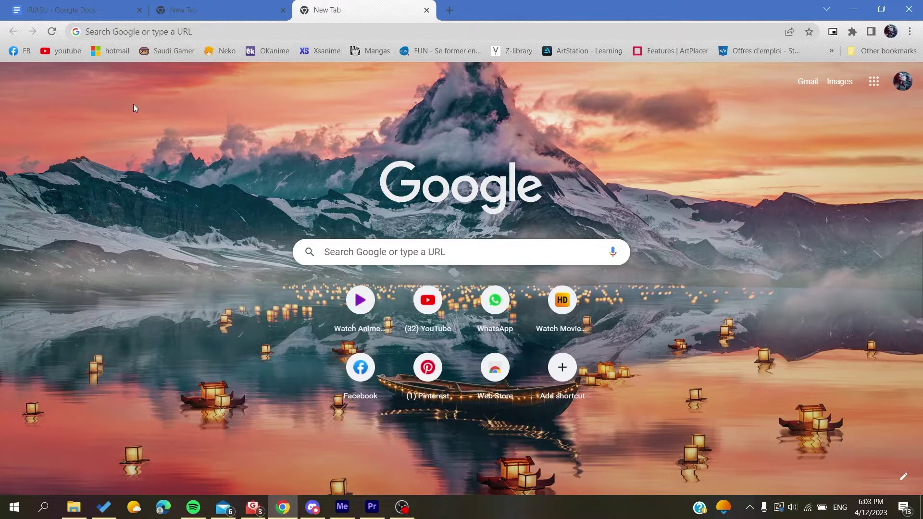
- Go to airbnb.com in the new Chrome tab's address bar
{"action": "left_click", "coordinate": [165, 34]}
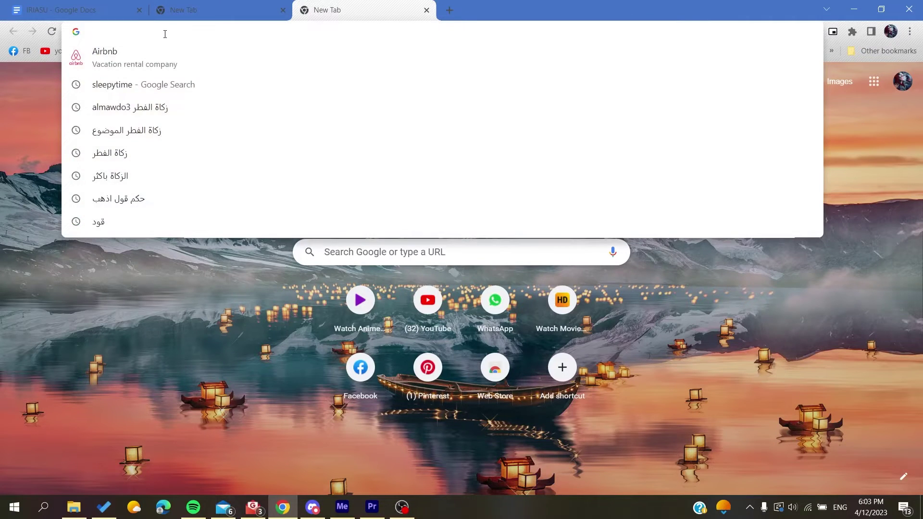
{"action": "type", "text": "air"}
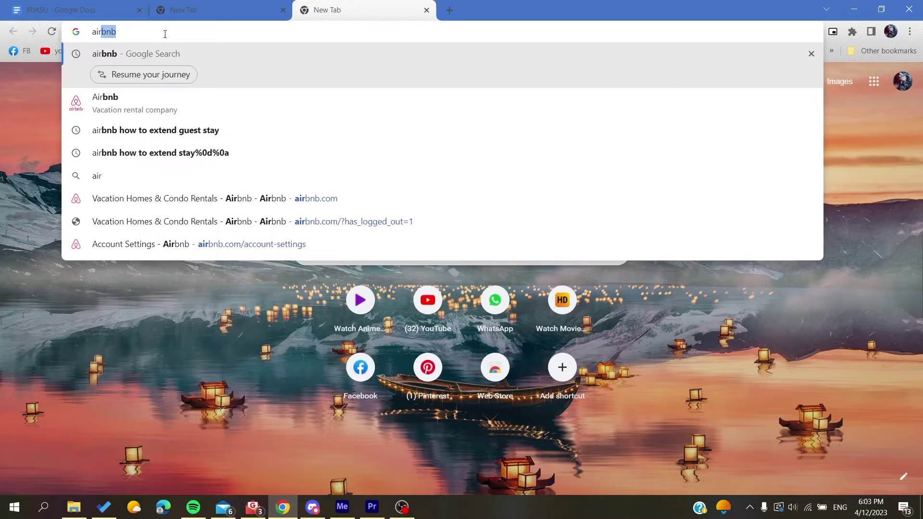
{"action": "type", "text": "bnb.c"}
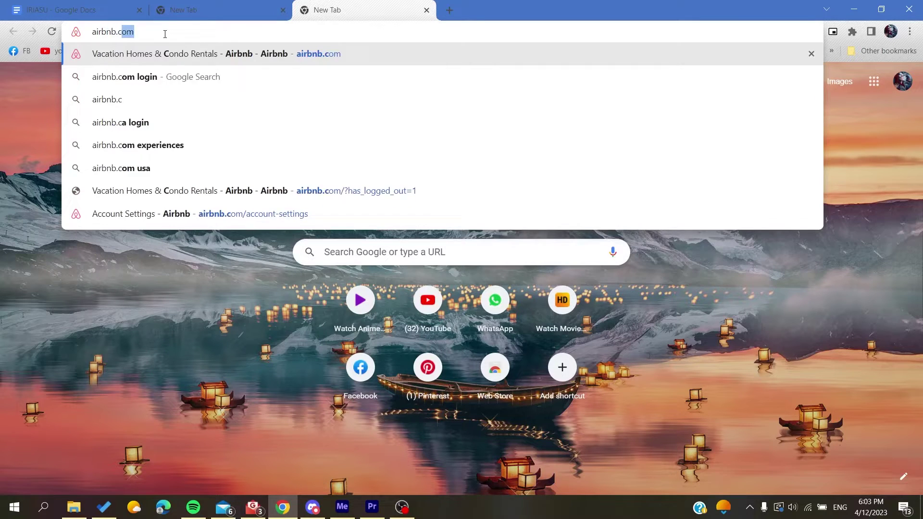
{"action": "type", "text": "om"}
{"action": "key", "text": "Return"}
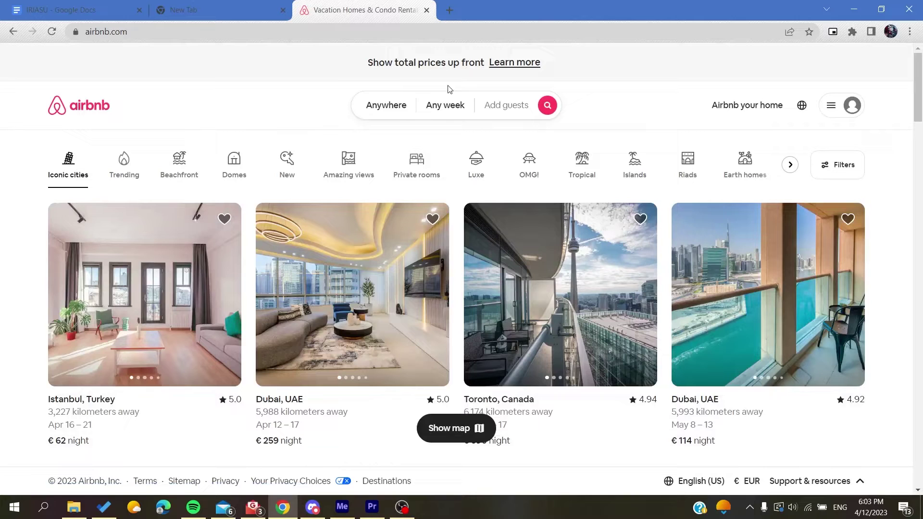
- Choose Sign up from the profile menu to show the phone, Google, Apple and email options
{"action": "left_click", "coordinate": [860, 111]}
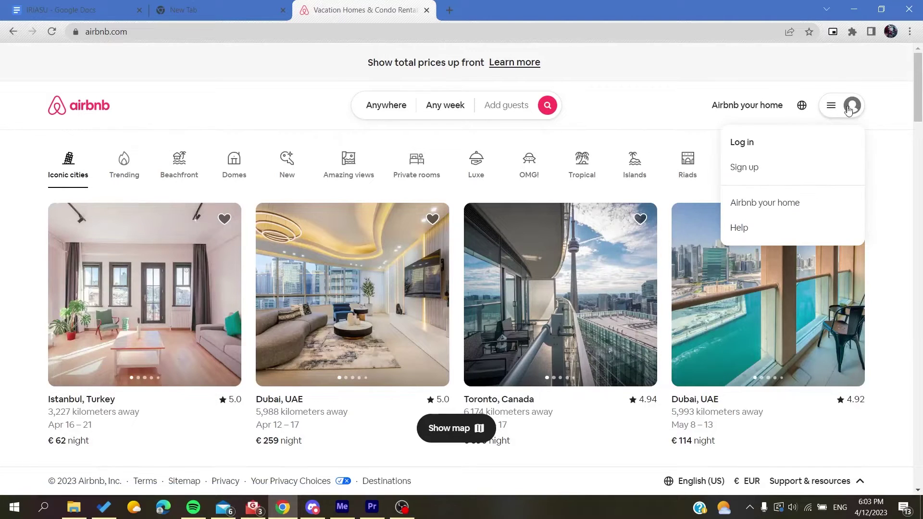
{"action": "left_click", "coordinate": [823, 74]}
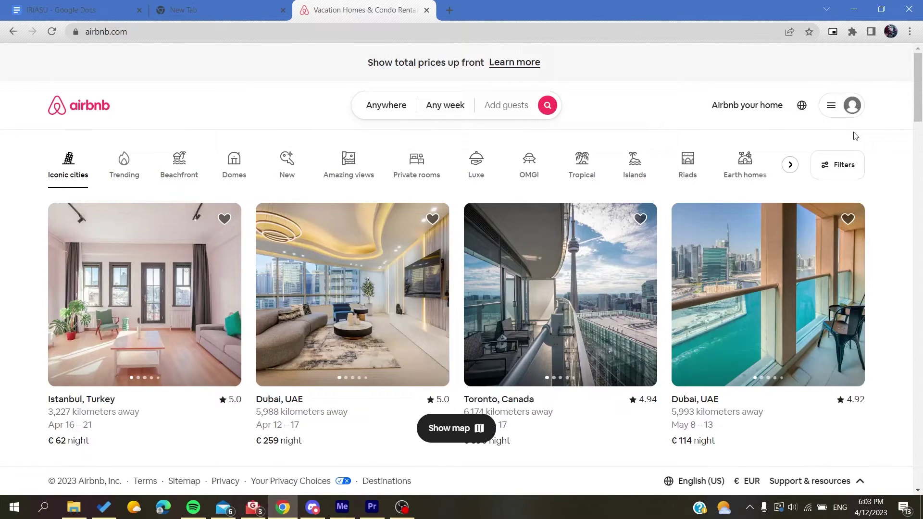
{"action": "left_click", "coordinate": [833, 110]}
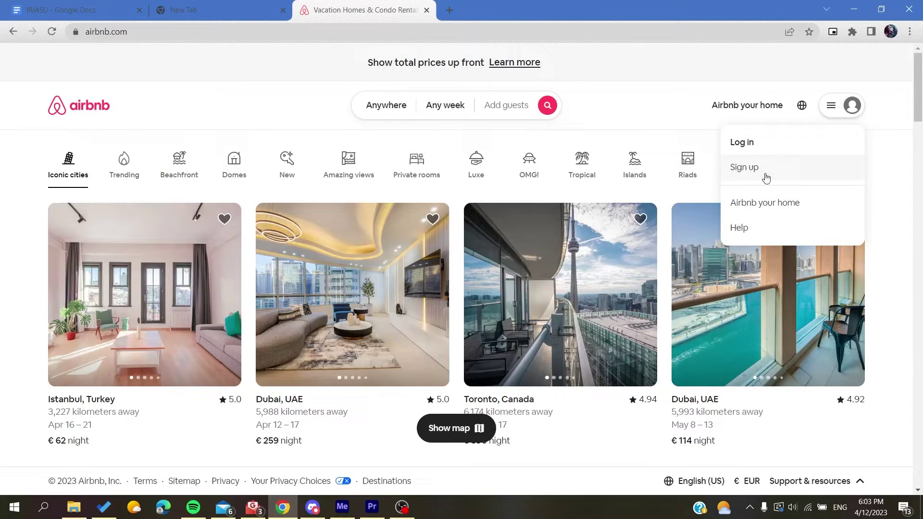
{"action": "left_click", "coordinate": [750, 173]}
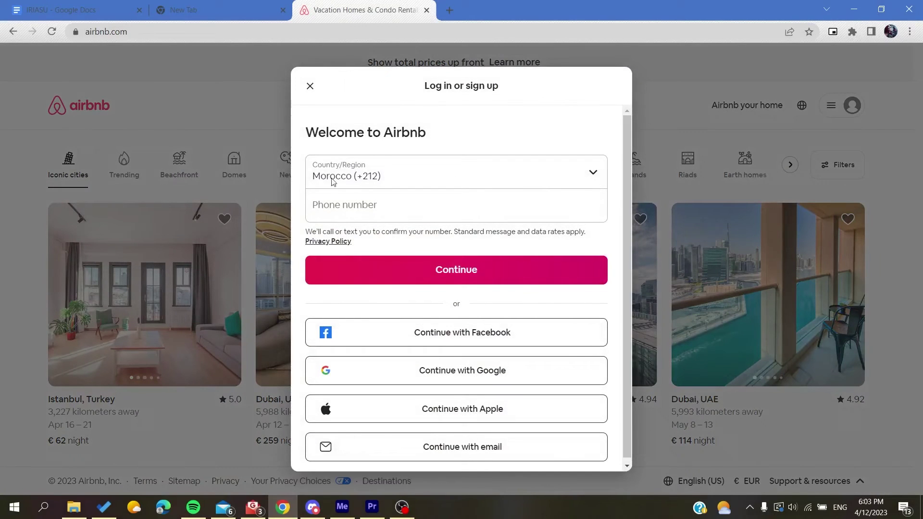
{"action": "left_click", "coordinate": [324, 204]}
{"action": "left_click_drag", "start_coordinate": [307, 132], "coordinate": [406, 143]}
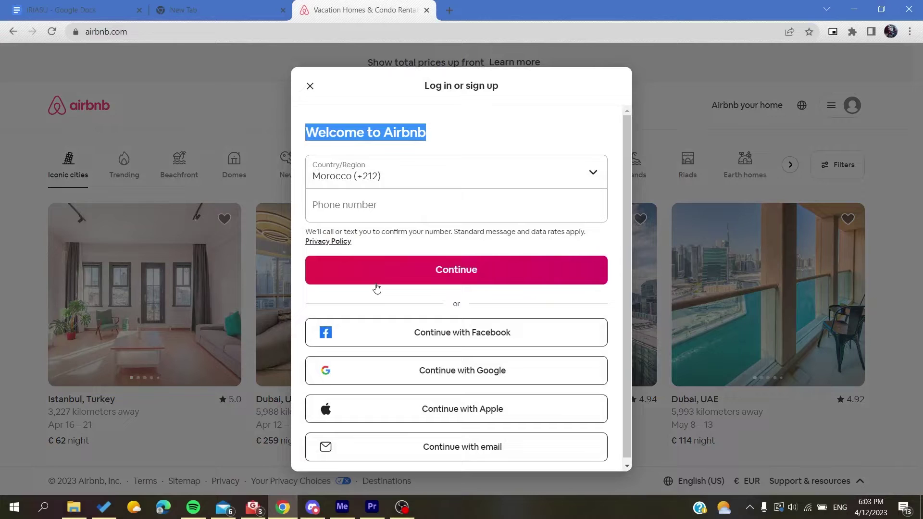
{"action": "scroll", "coordinate": [377, 289], "scroll_direction": "down", "scroll_amount": 1}
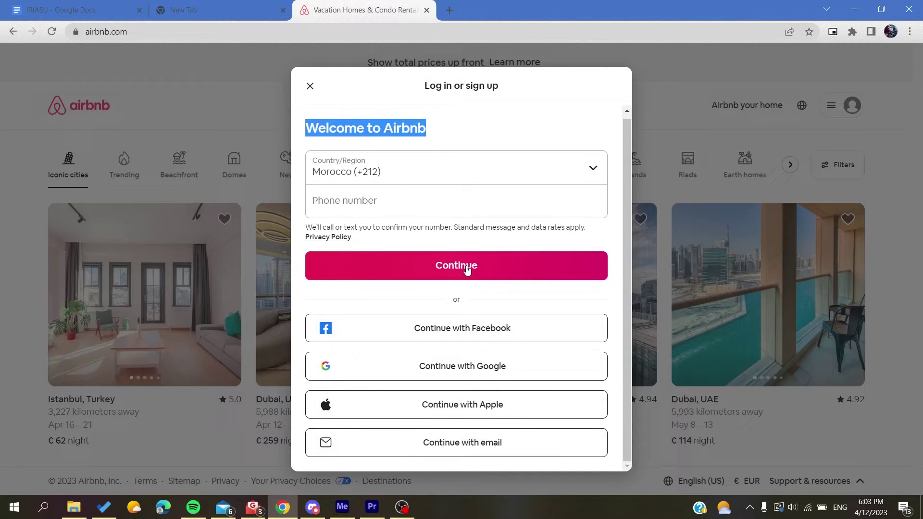
- Continue with Google and sign in with the first listed Google account
{"action": "left_click", "coordinate": [418, 375]}
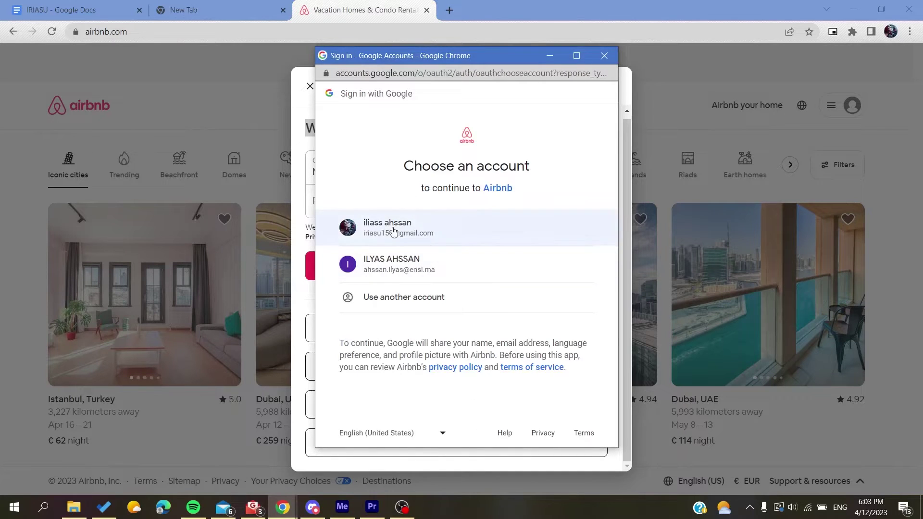
{"action": "left_click", "coordinate": [394, 230]}
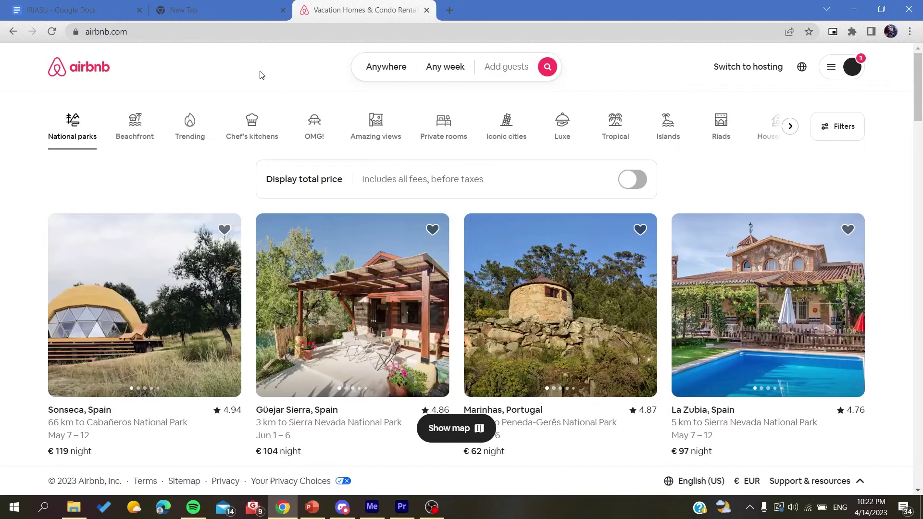
- Switch to hosting, then go from the Inbox drawer to Scheduled messages
{"action": "left_click", "coordinate": [726, 64]}
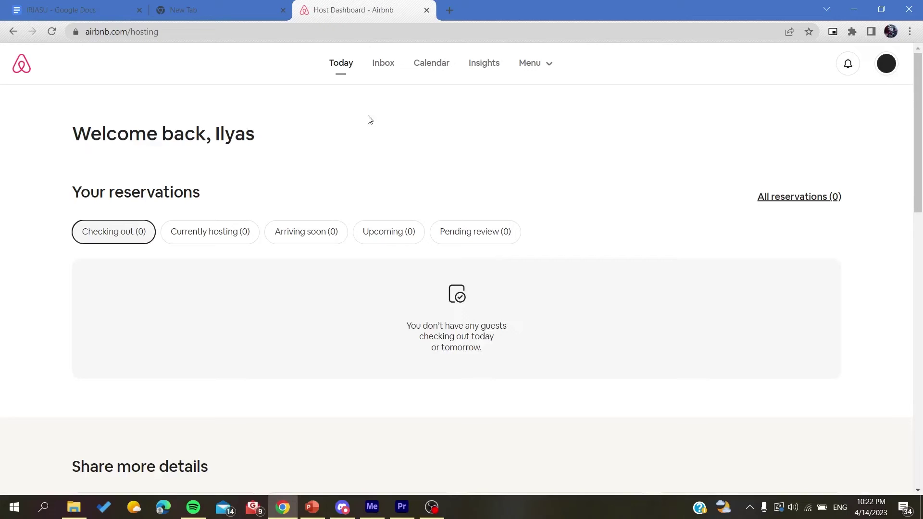
{"action": "left_click", "coordinate": [374, 66]}
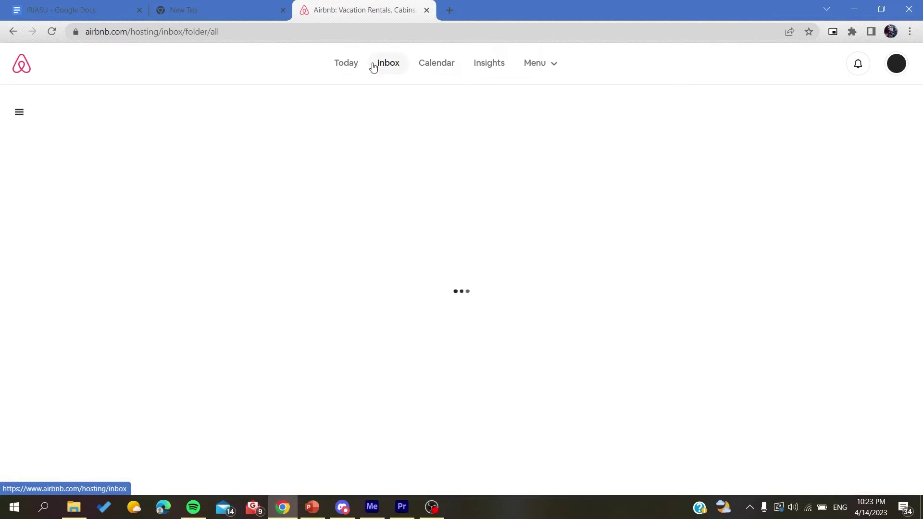
{"action": "left_click", "coordinate": [19, 113]}
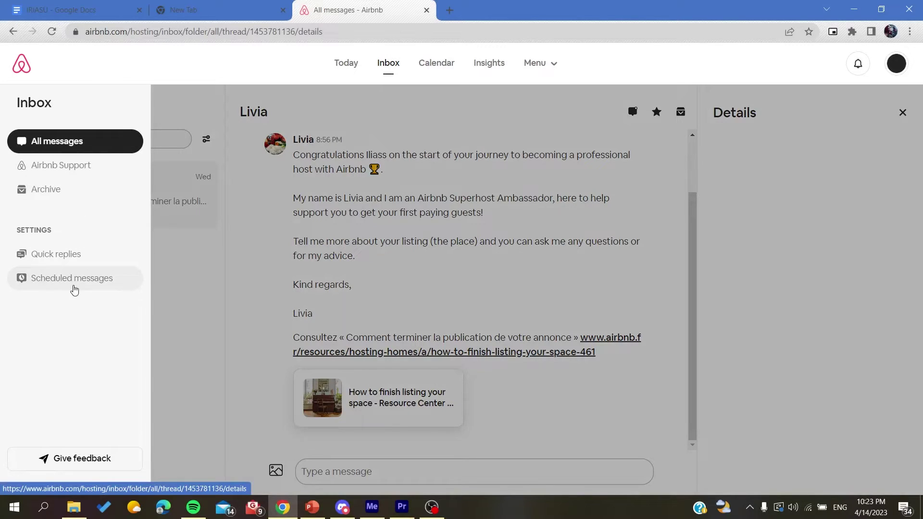
{"action": "left_click", "coordinate": [58, 290]}
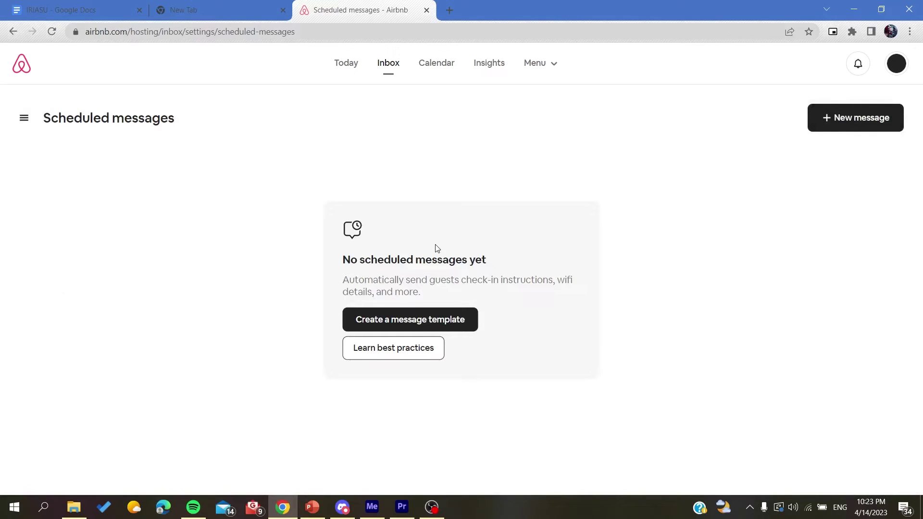
- Start a new message template and name it 'Greeting'
{"action": "left_click", "coordinate": [859, 121]}
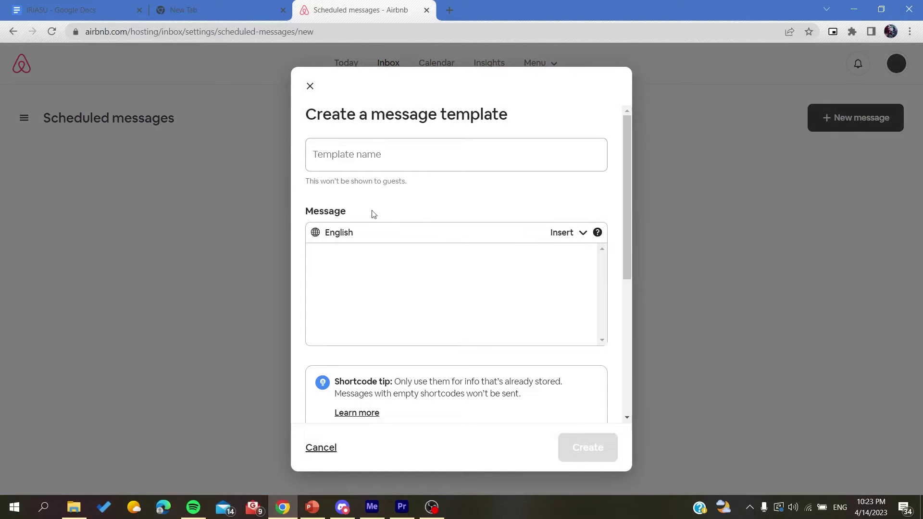
{"action": "left_click", "coordinate": [351, 159]}
{"action": "left_click", "coordinate": [455, 180]}
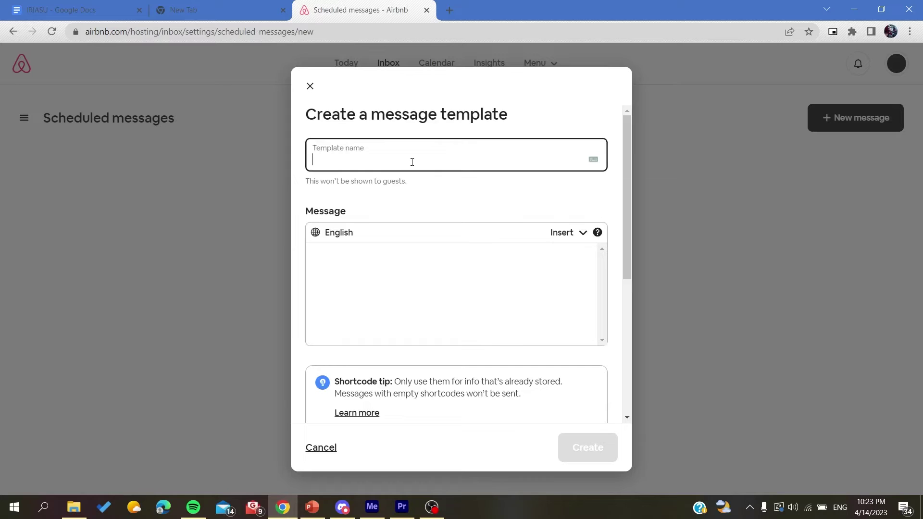
{"action": "type", "text": "Greeting"}
- Write 'Hello' followed by the guest first name shortcode in the message
{"action": "left_click", "coordinate": [358, 294]}
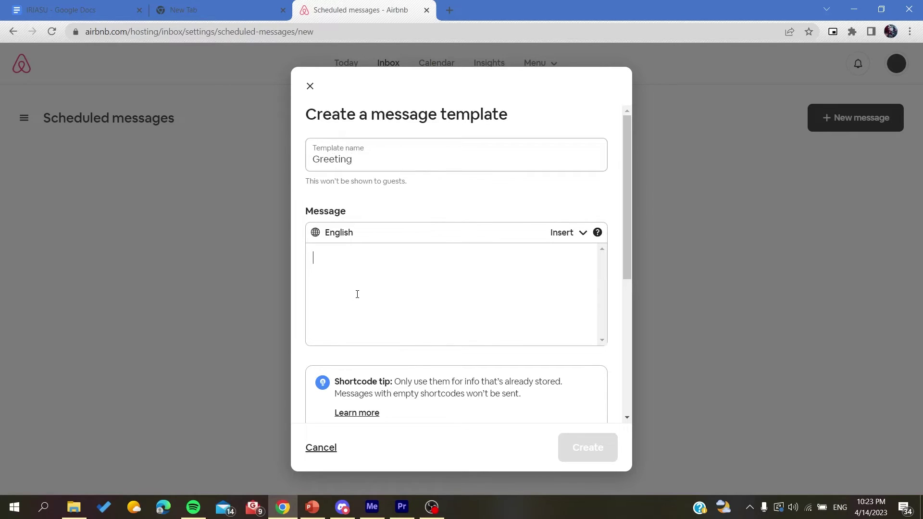
{"action": "scroll", "coordinate": [407, 250], "scroll_direction": "down", "scroll_amount": 1}
{"action": "left_click", "coordinate": [563, 181]}
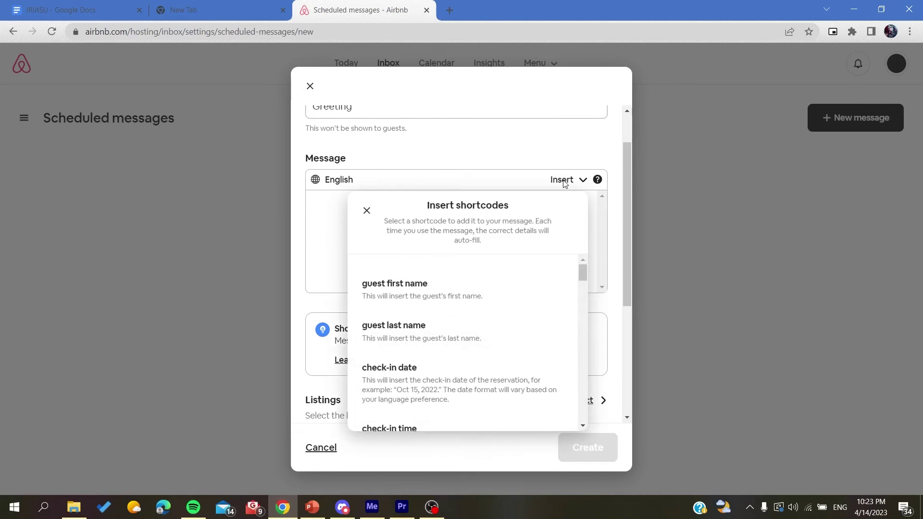
{"action": "left_click", "coordinate": [367, 210]}
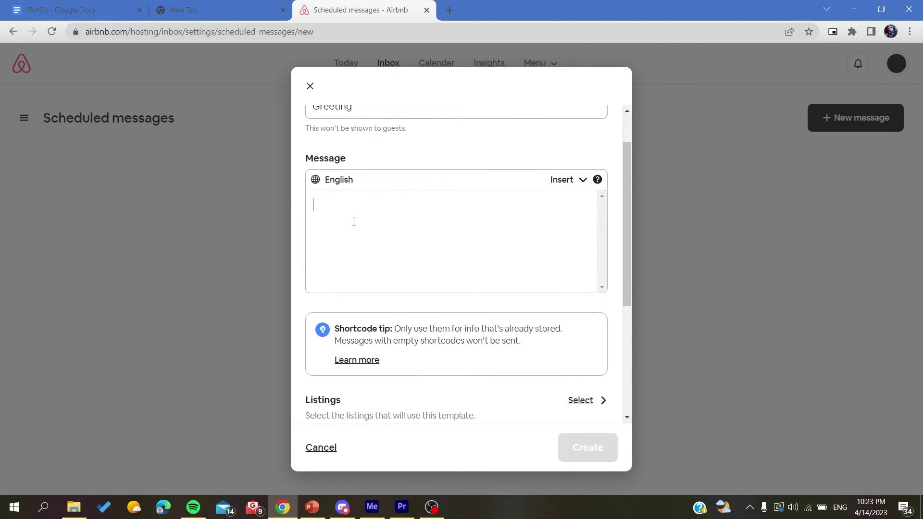
{"action": "type", "text": "Hello"}
{"action": "left_click", "coordinate": [562, 181]}
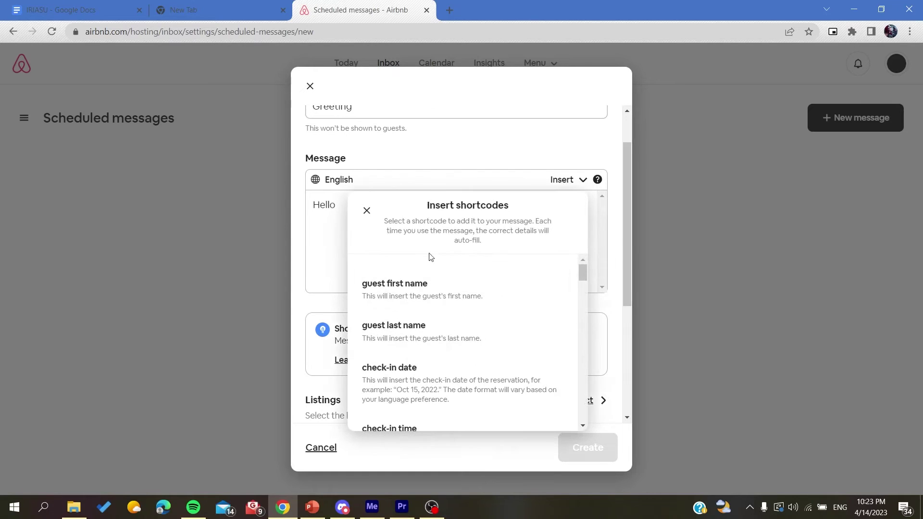
{"action": "left_click", "coordinate": [402, 297]}
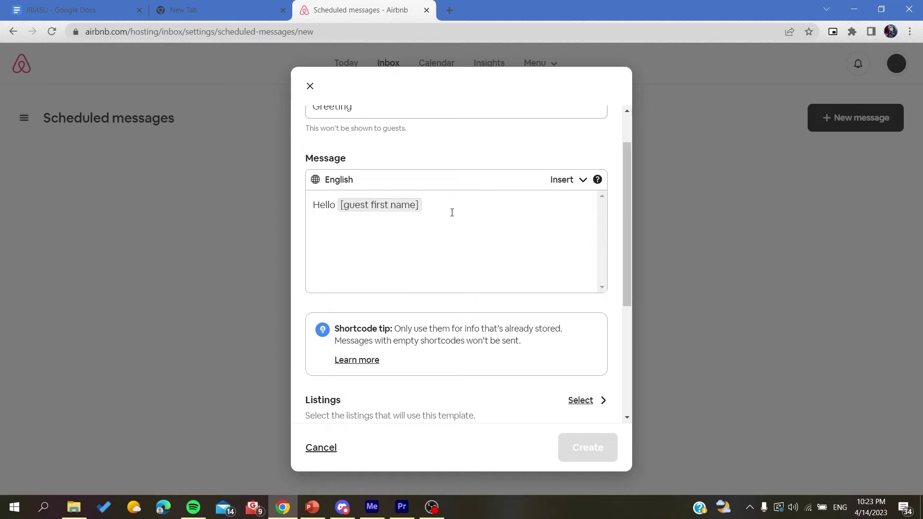
- Add ', thank you for reservin' and a new line 'you're welcome' to the message
{"action": "type", "text": ", than"}
{"action": "type", "text": "k you "}
{"action": "type", "text": "fe="}
{"action": "key", "text": "BackSpace"}
{"action": "key", "text": "BackSpace"}
{"action": "type", "text": "or reservin"}
{"action": "key", "text": "Return"}
{"action": "type", "text": "you're"}
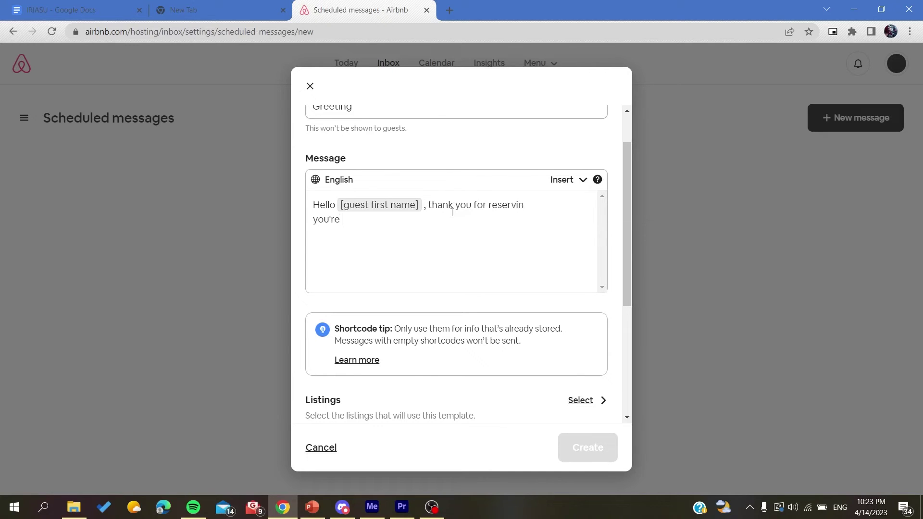
{"action": "type", "text": " welcome ."}
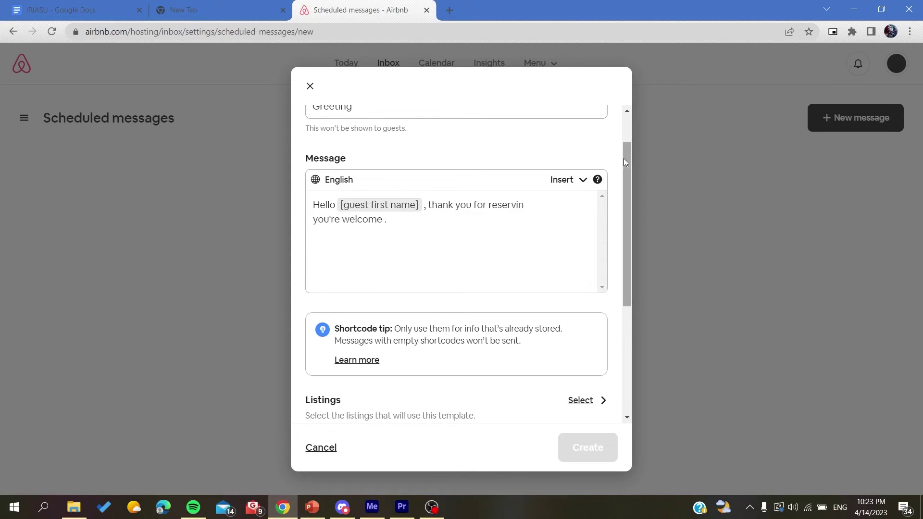
- Insert the check-in date shortcode after 'you're welcome'
{"action": "left_click", "coordinate": [562, 180]}
{"action": "scroll", "coordinate": [491, 274], "scroll_direction": "down", "scroll_amount": 1}
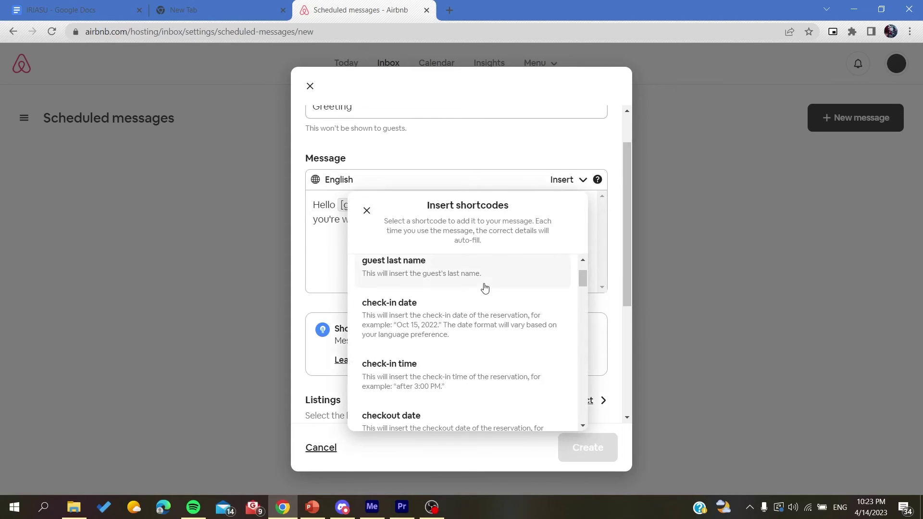
{"action": "left_click", "coordinate": [328, 244]}
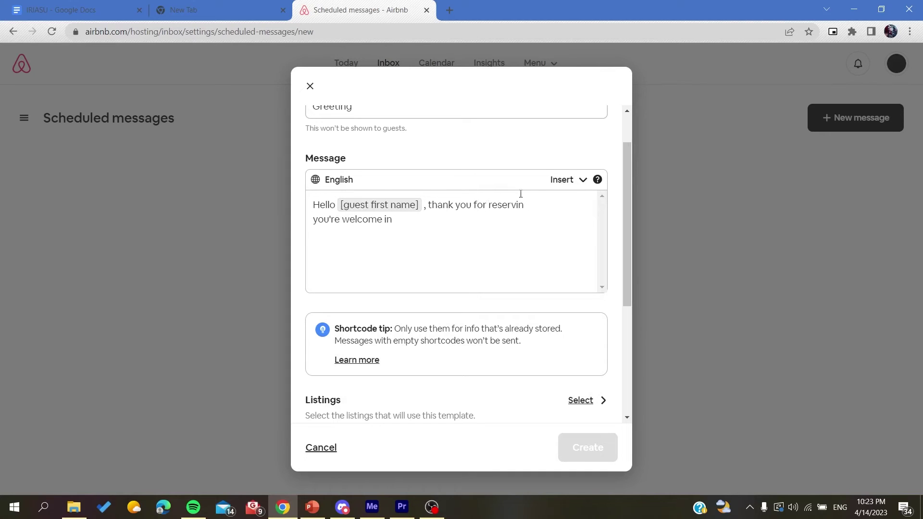
{"action": "left_click", "coordinate": [575, 180]}
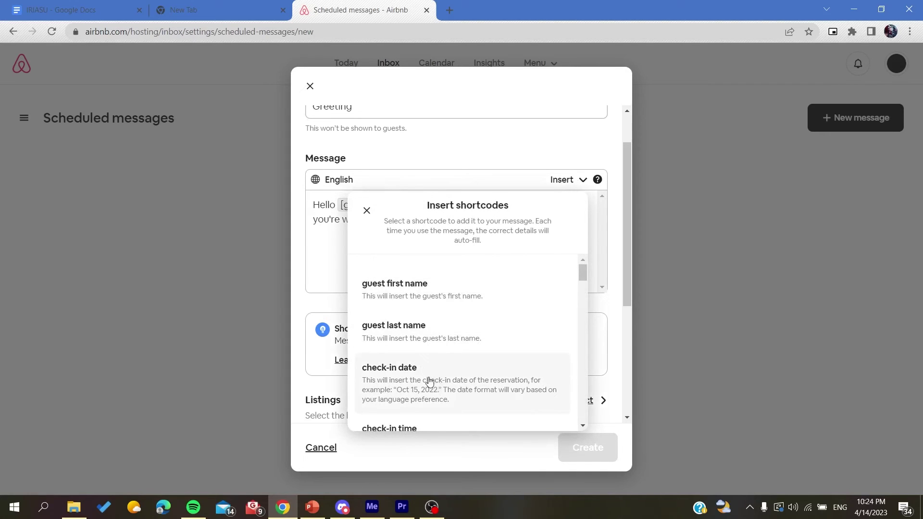
{"action": "scroll", "coordinate": [438, 380], "scroll_direction": "down", "scroll_amount": 2}
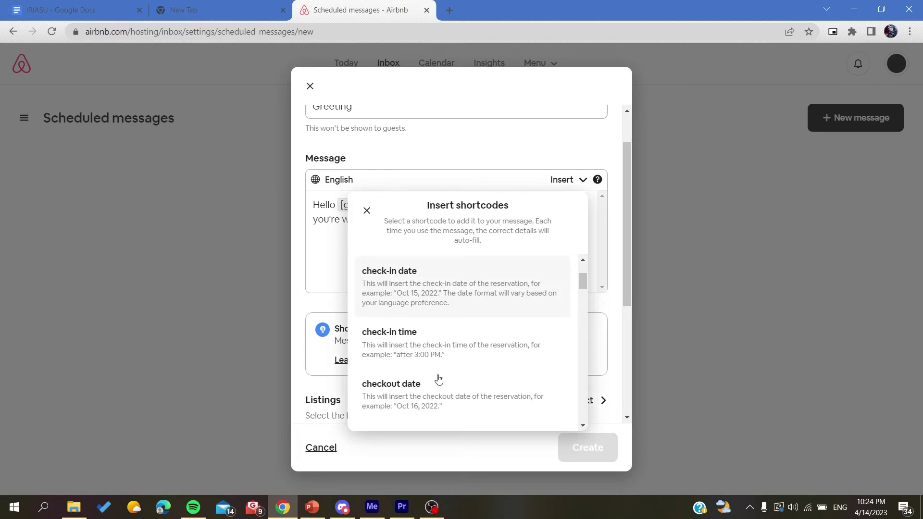
{"action": "left_click", "coordinate": [454, 307]}
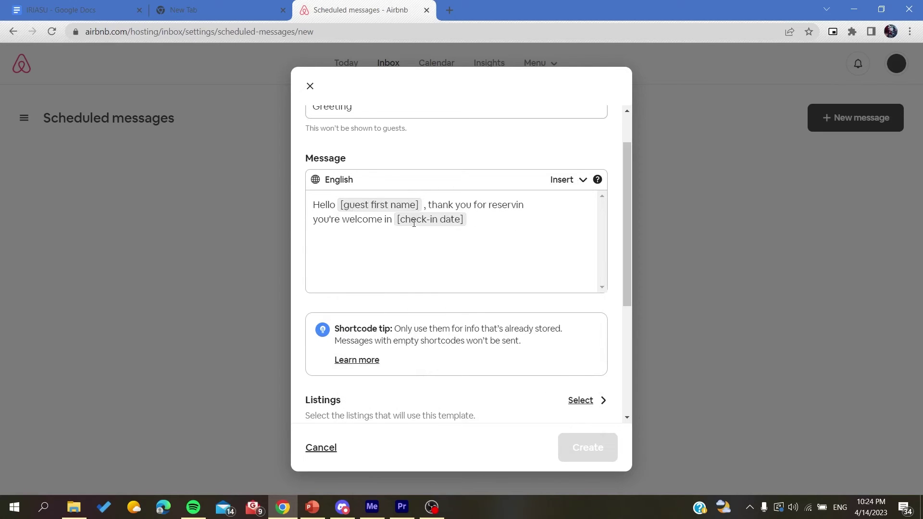
- Set the scheduling Action to Booking confirmed and When to send to Immediately after
{"action": "scroll", "coordinate": [498, 290], "scroll_direction": "down", "scroll_amount": 1}
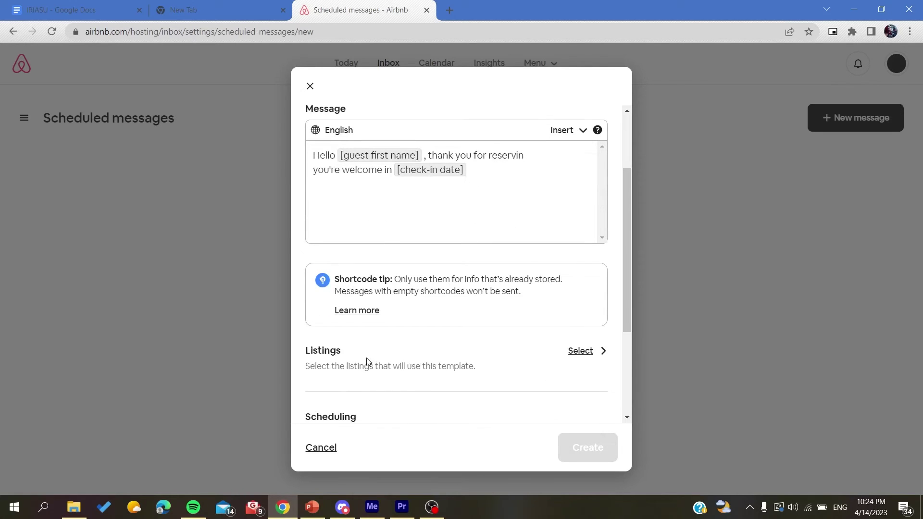
{"action": "scroll", "coordinate": [367, 361], "scroll_direction": "down", "scroll_amount": 1}
{"action": "scroll", "coordinate": [479, 339], "scroll_direction": "down", "scroll_amount": 2}
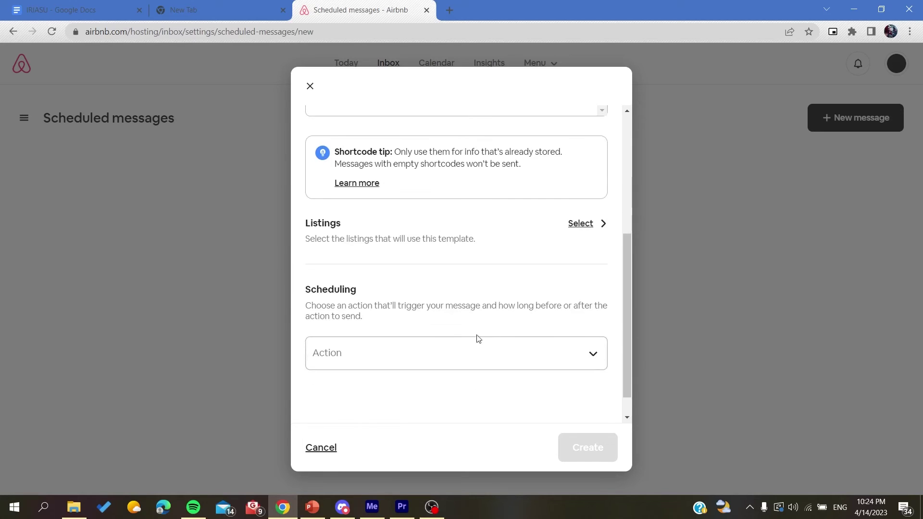
{"action": "left_click", "coordinate": [387, 363]}
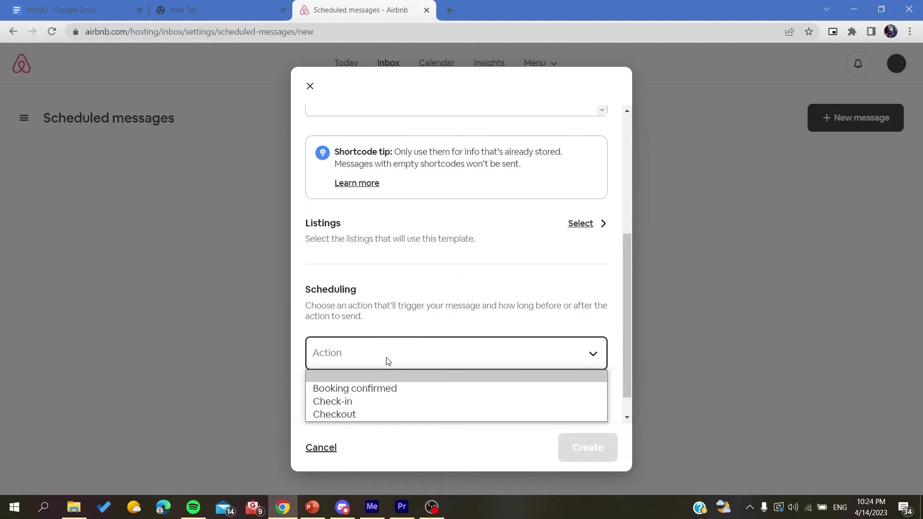
{"action": "left_click", "coordinate": [346, 390]}
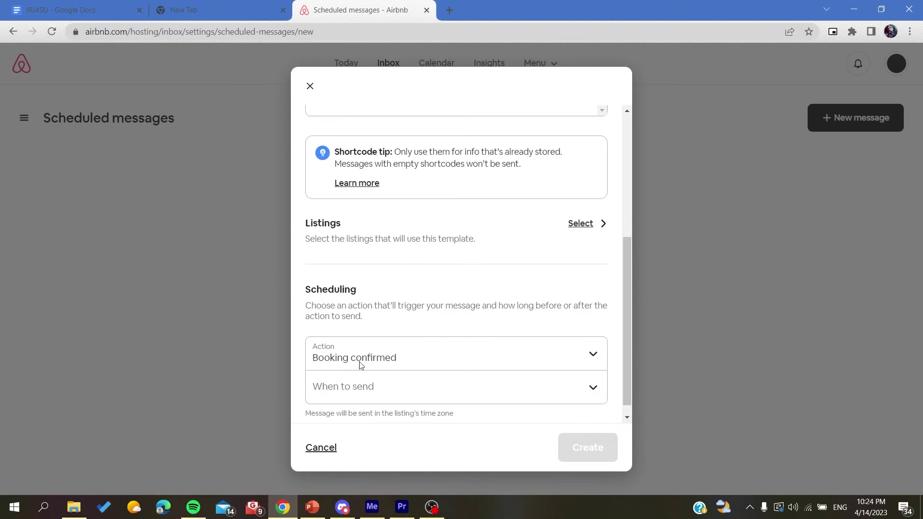
{"action": "scroll", "coordinate": [437, 327], "scroll_direction": "down", "scroll_amount": 1}
{"action": "left_click", "coordinate": [387, 374]}
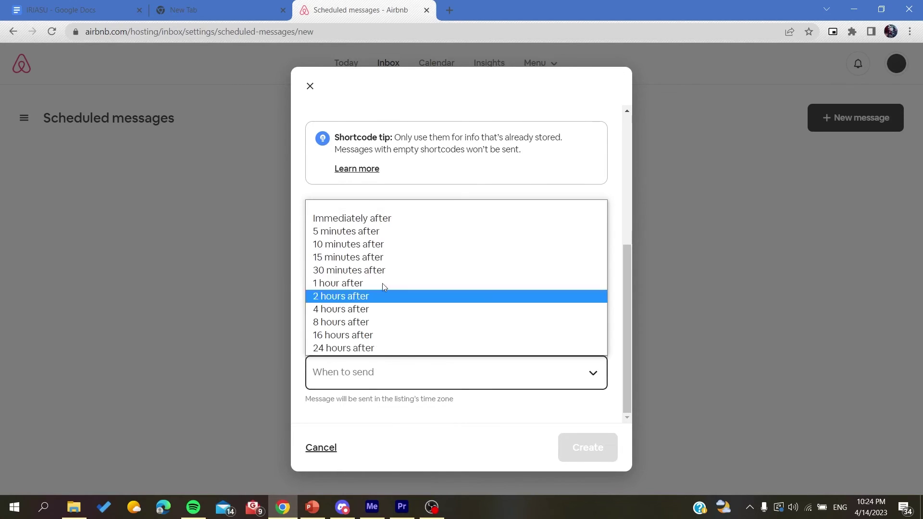
{"action": "left_click", "coordinate": [349, 221]}
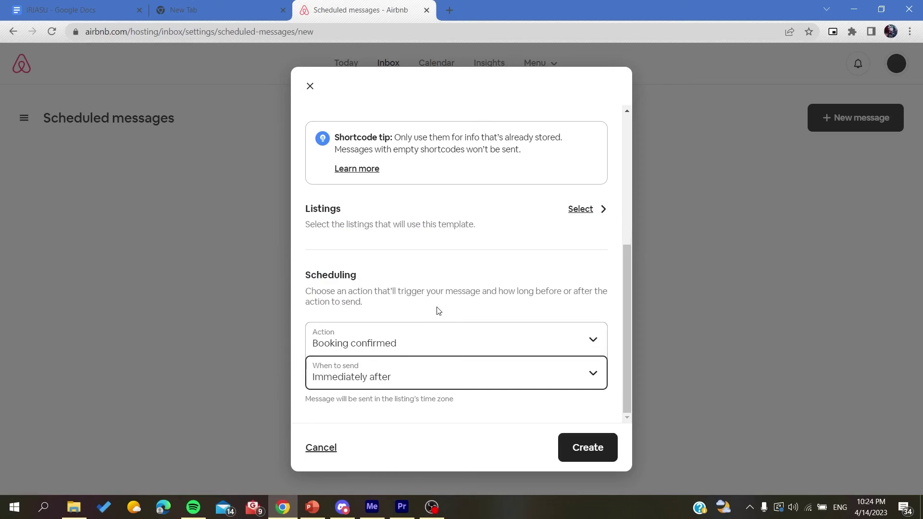
{"action": "scroll", "coordinate": [438, 308], "scroll_direction": "up", "scroll_amount": 2}
{"action": "scroll", "coordinate": [437, 307], "scroll_direction": "down", "scroll_amount": 2}
- Correct 'reservin' to 'reserving' and create the Greeting template
{"action": "scroll", "coordinate": [433, 341], "scroll_direction": "up", "scroll_amount": 5}
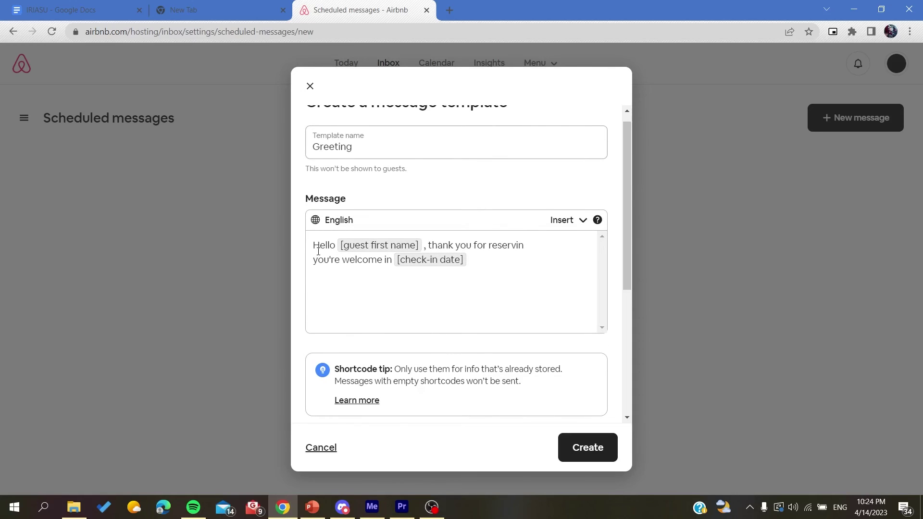
{"action": "left_click_drag", "start_coordinate": [313, 247], "coordinate": [336, 248]}
{"action": "left_click", "coordinate": [428, 240]}
{"action": "left_click_drag", "start_coordinate": [436, 245], "coordinate": [508, 246]}
{"action": "left_click", "coordinate": [524, 245]}
{"action": "type", "text": "g"}
{"action": "scroll", "coordinate": [539, 306], "scroll_direction": "down", "scroll_amount": 5}
{"action": "left_click", "coordinate": [587, 460]}
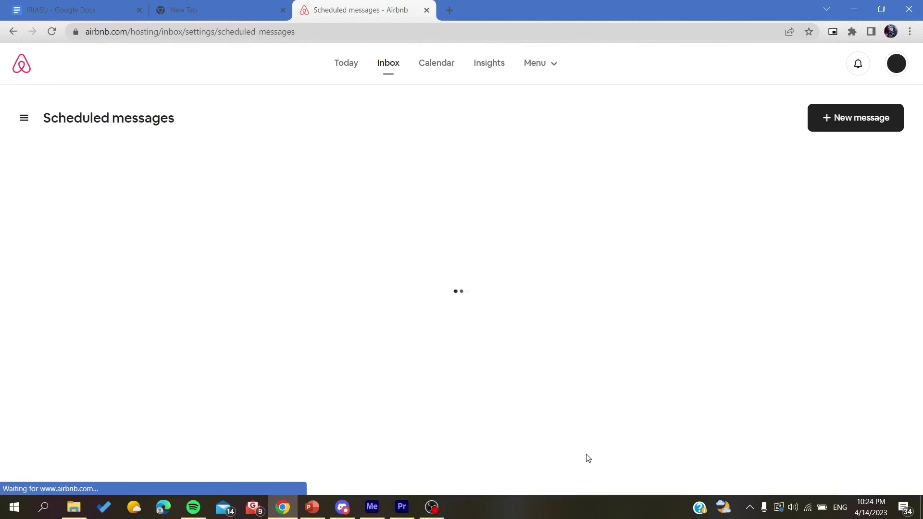